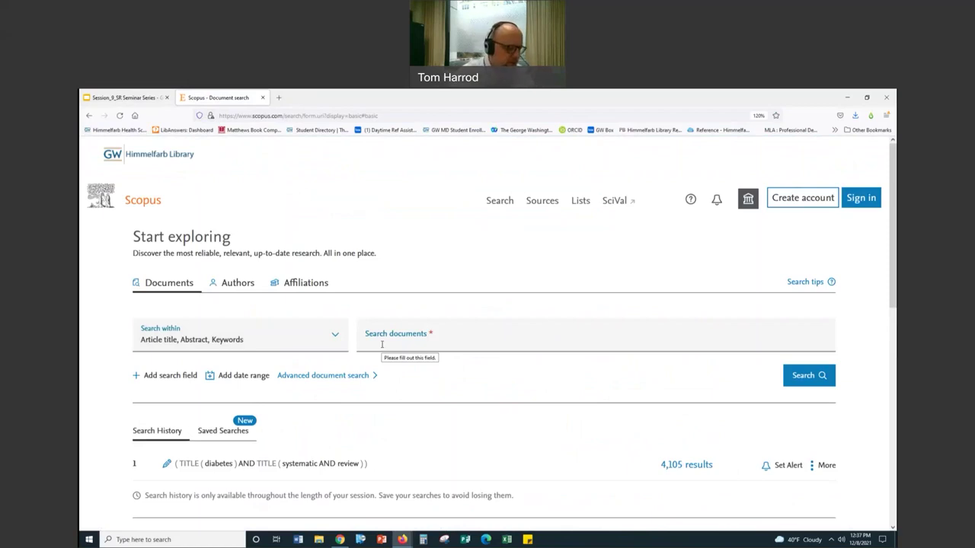
Step: Enter "diabetes" as the document search term and add a second search field containing "systematic review", combined with AND
click(382, 344)
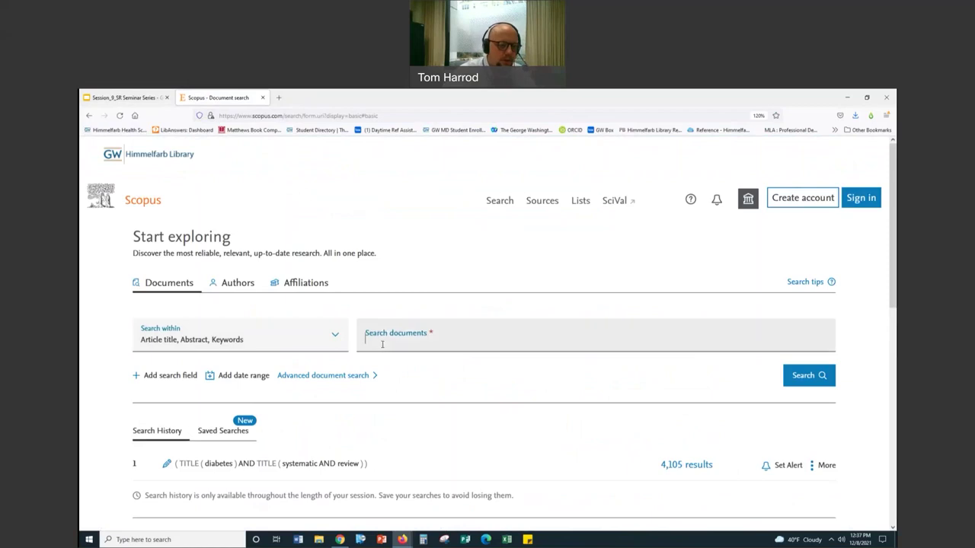
text(diabetes)
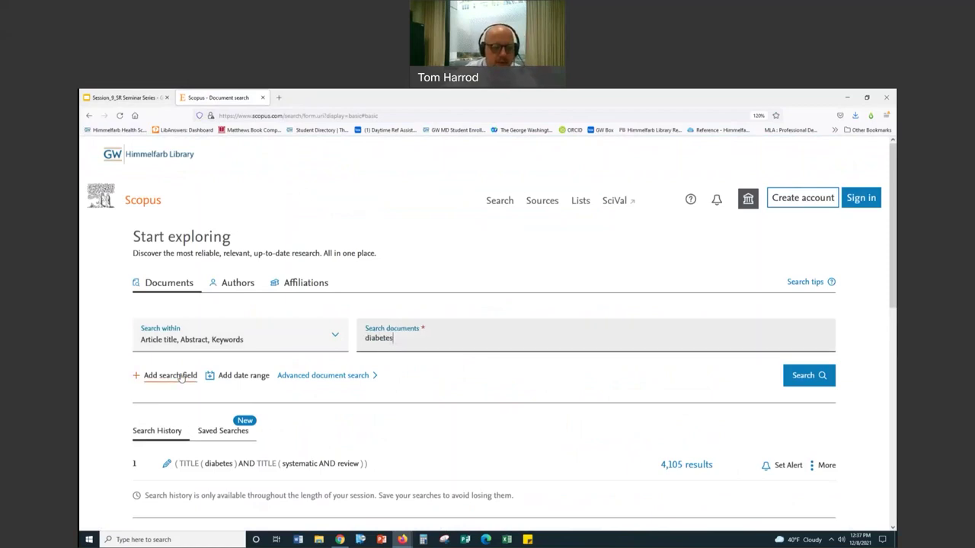
click(181, 378)
click(392, 408)
text(systematic rev)
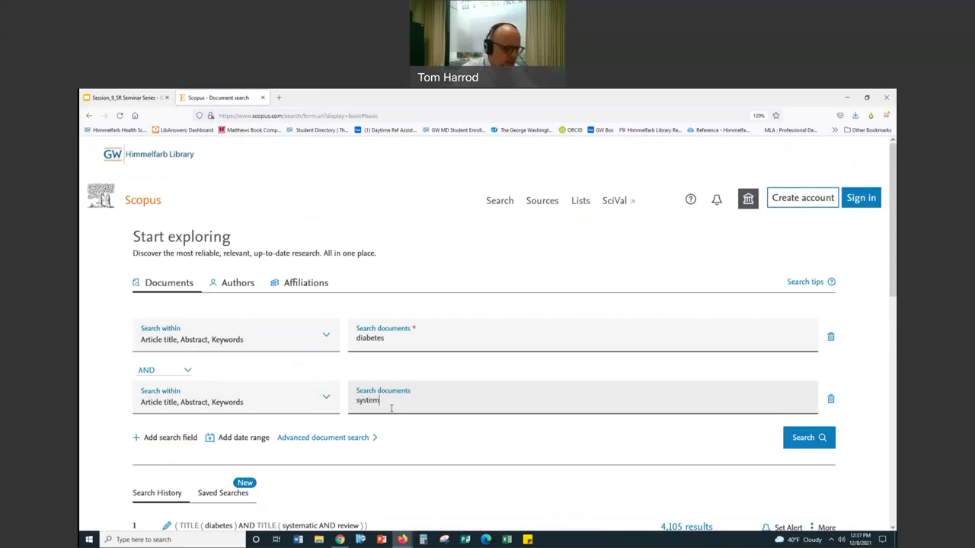
text(iew)
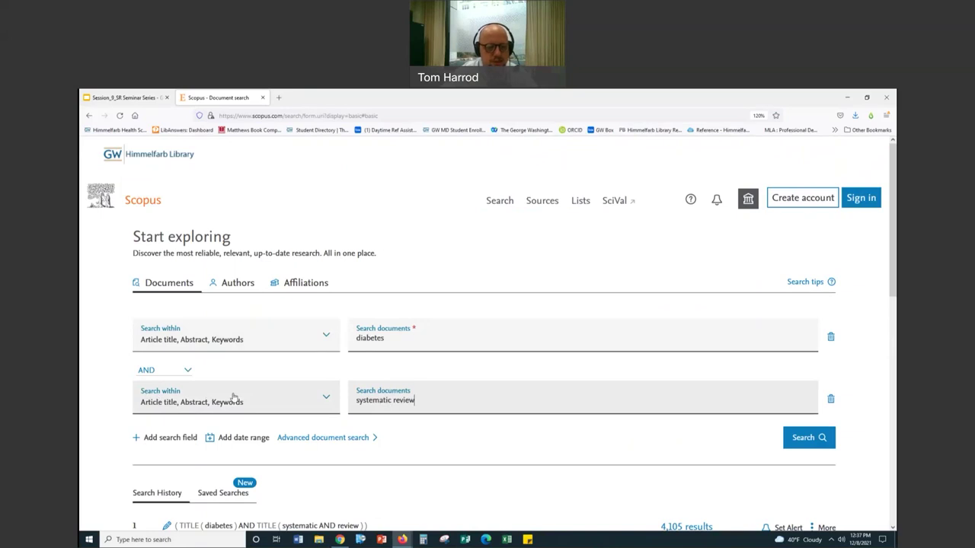
Step: Restrict both search terms to the article title and run the document search
click(255, 345)
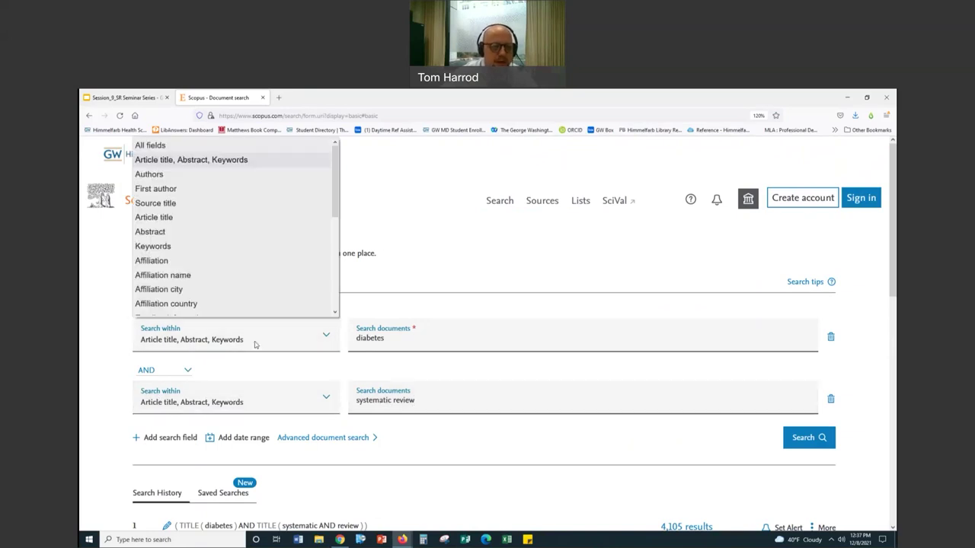
click(154, 218)
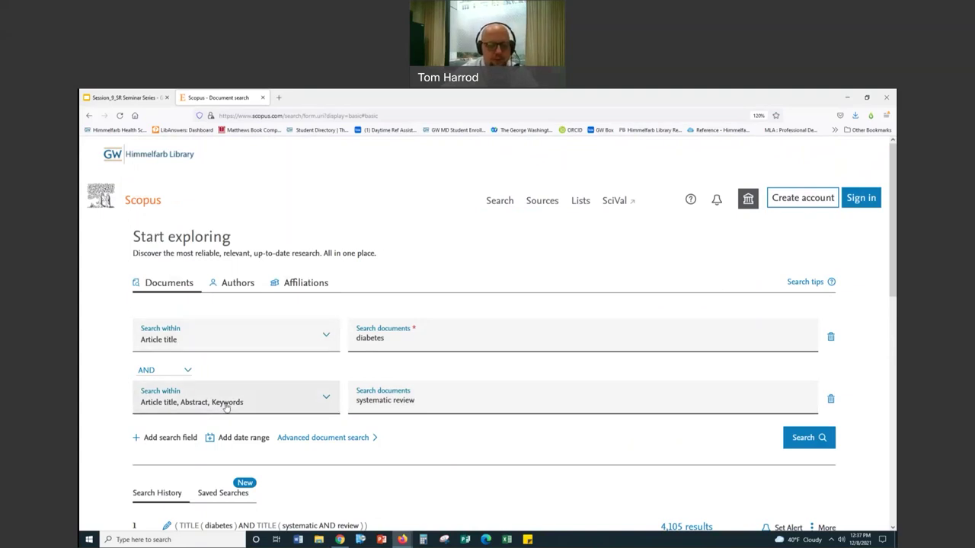
click(325, 401)
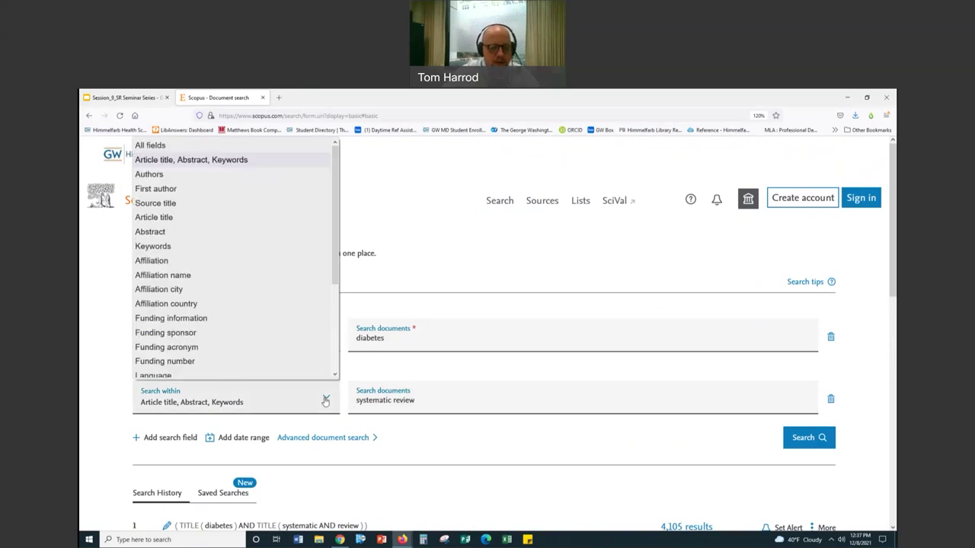
click(175, 219)
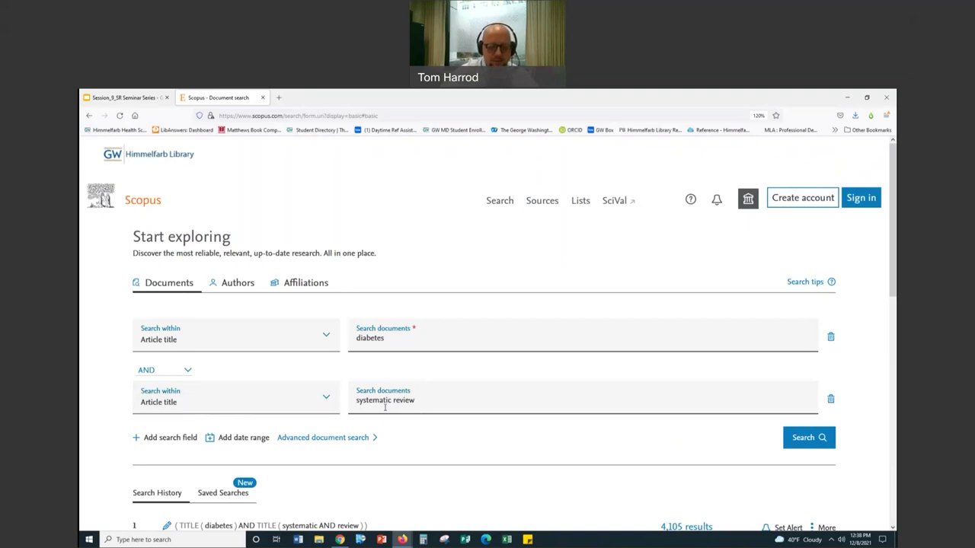
click(811, 446)
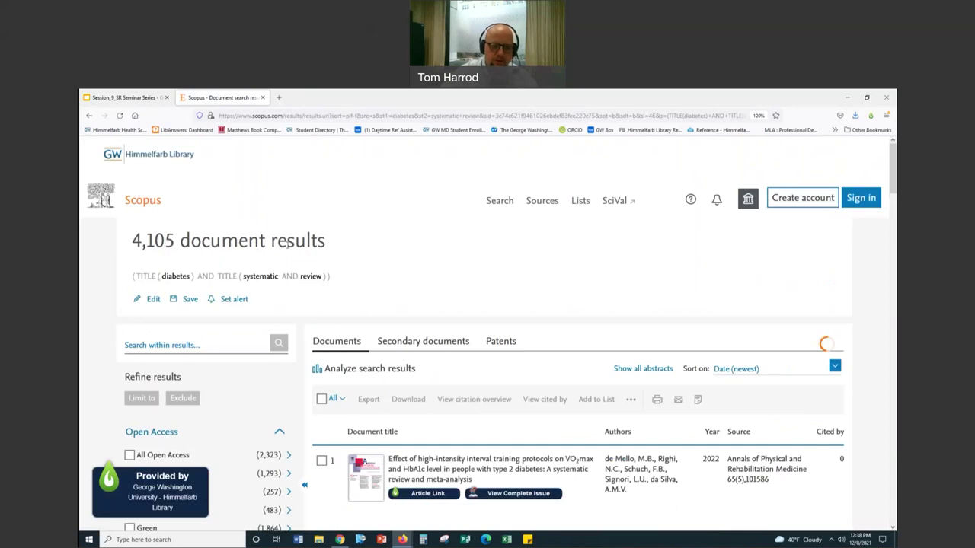
Step: Examine the source titles that publish the matching articles, including the full source title filter list, and close the list without filtering
scroll(289, 242, down, 1)
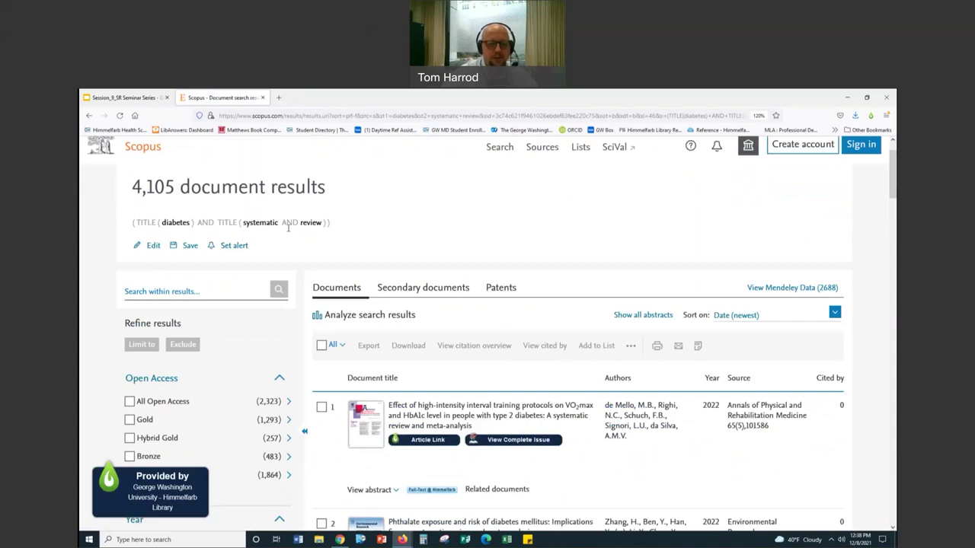
scroll(288, 227, down, 2)
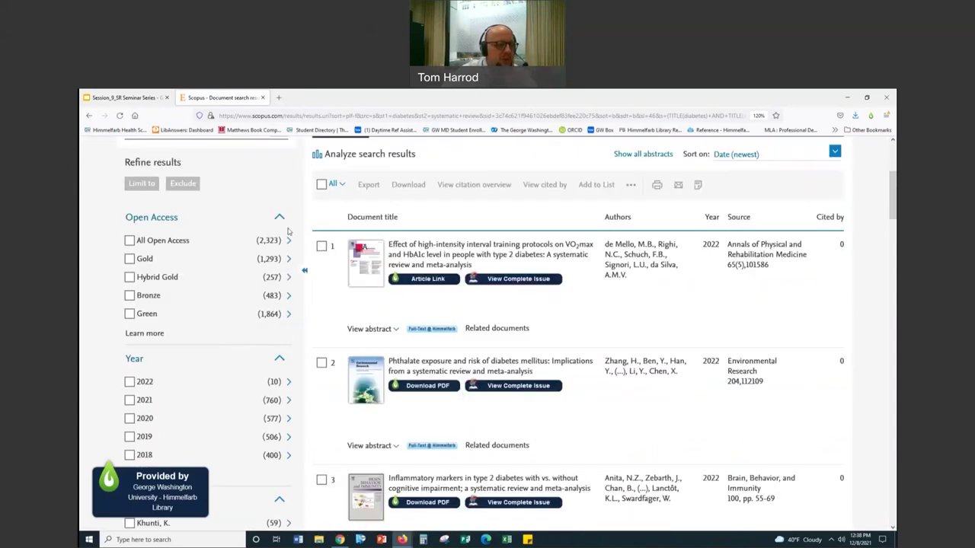
scroll(289, 231, down, 4)
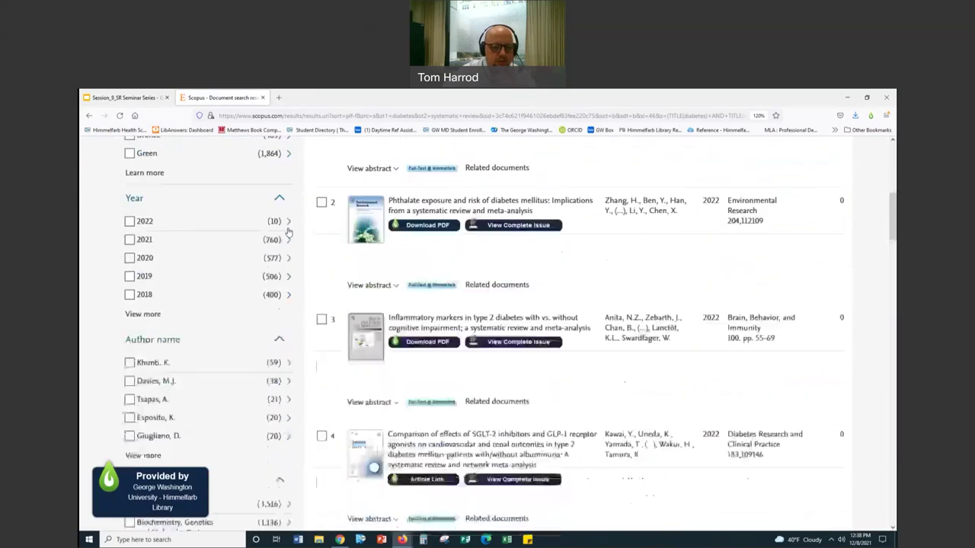
scroll(288, 231, down, 1)
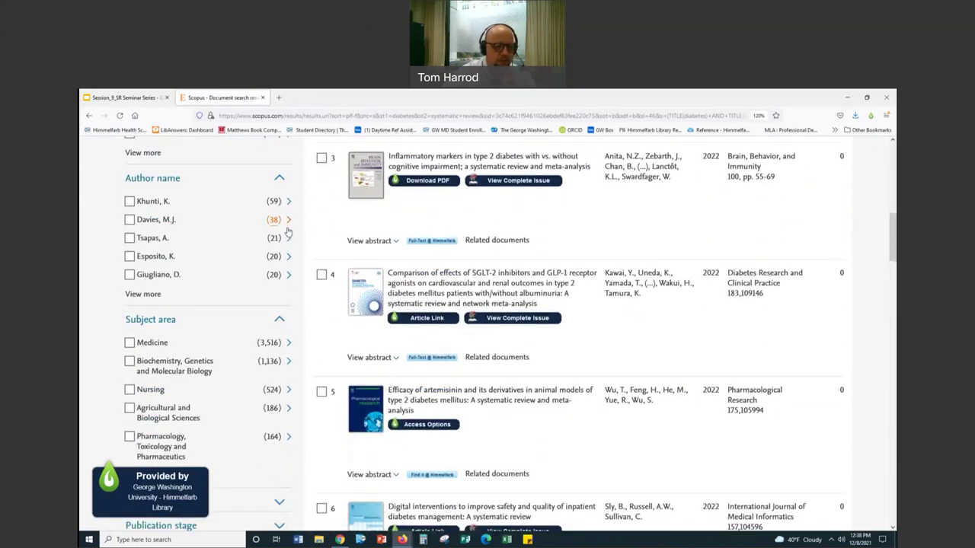
scroll(288, 232, down, 5)
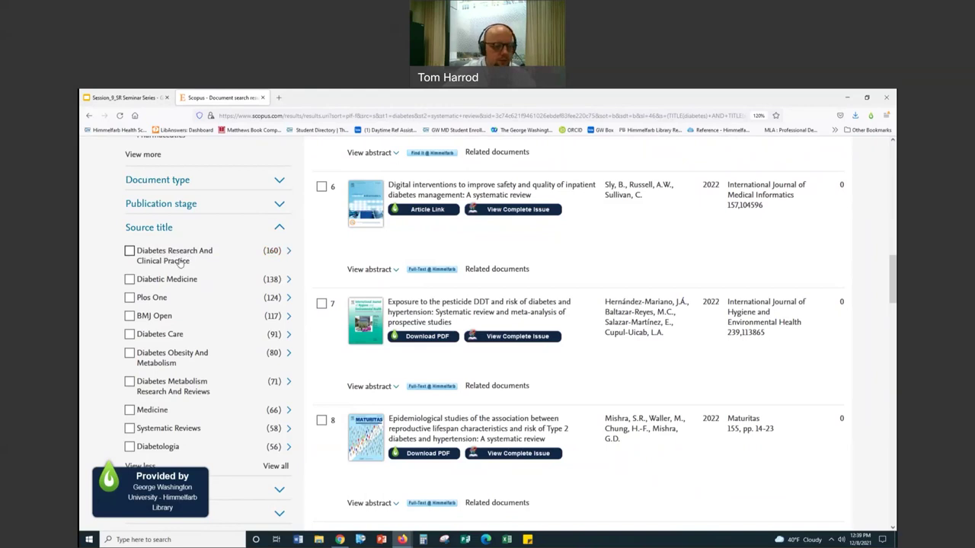
scroll(180, 263, down, 1)
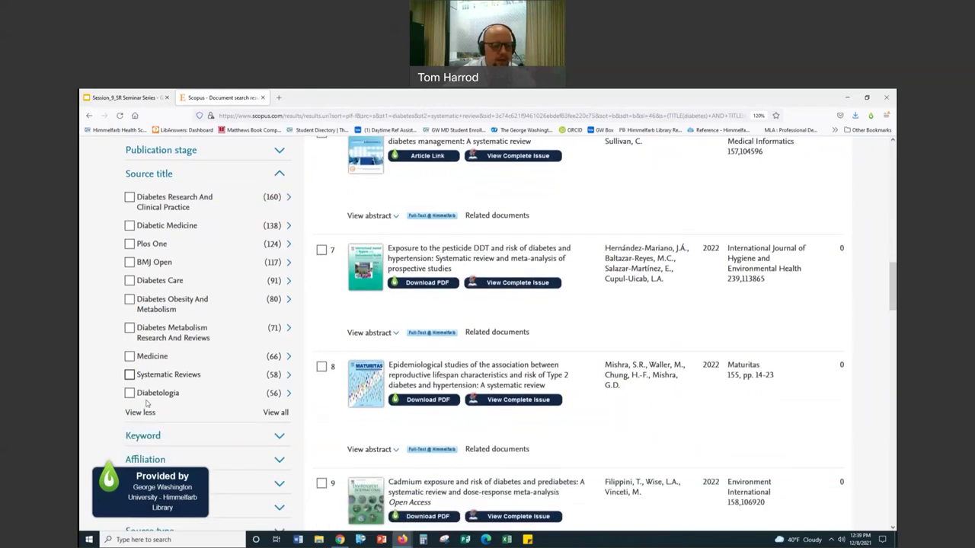
click(275, 413)
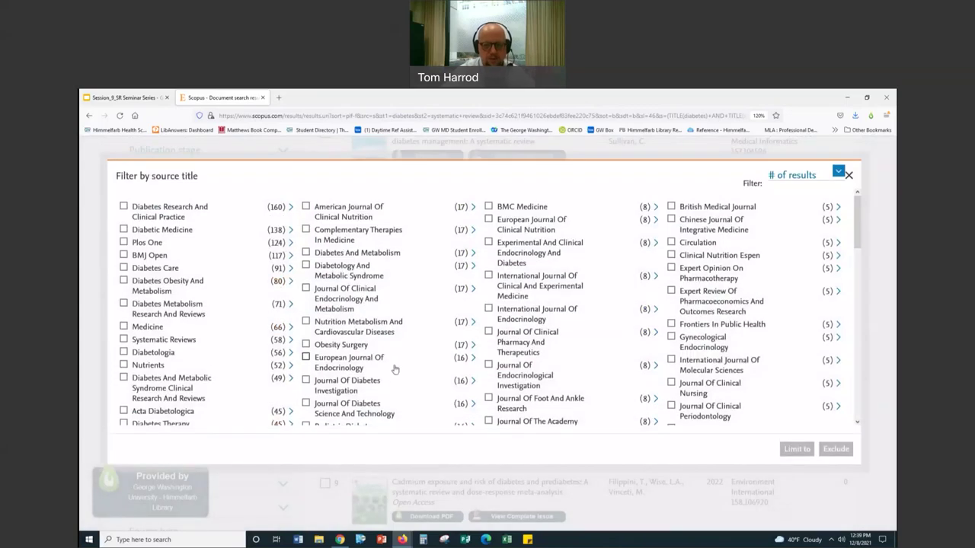
drag(857, 231, 857, 402)
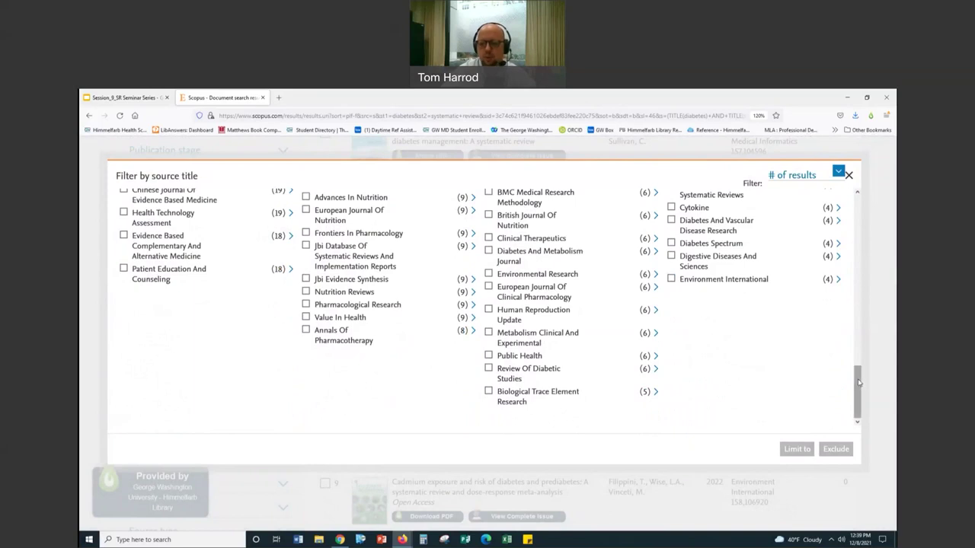
scroll(859, 325, up, 1)
scroll(859, 325, up, 10)
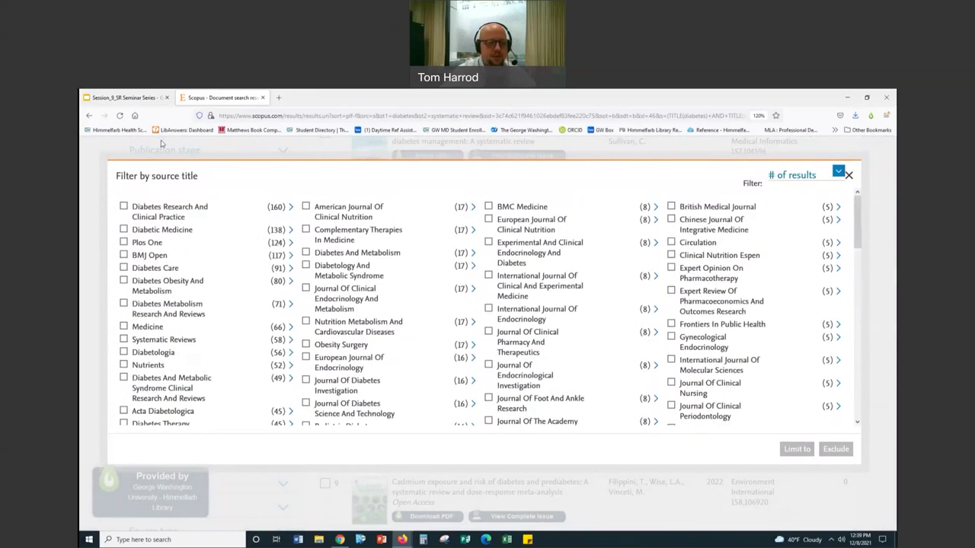
click(849, 176)
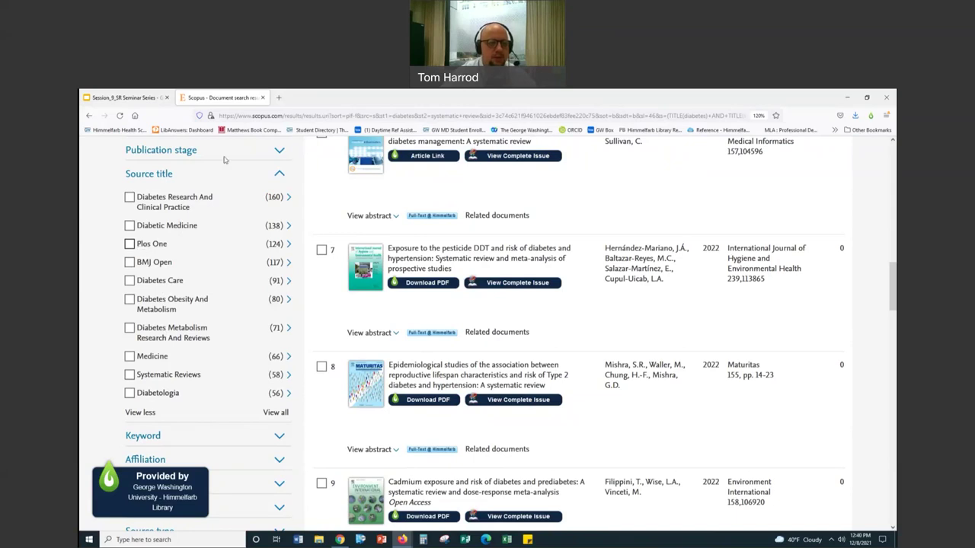
Step: Open Journal Citation Reports from the letter J of the Himmelfarb Library's A-Z database list, starting from a new browser tab
click(279, 99)
click(119, 131)
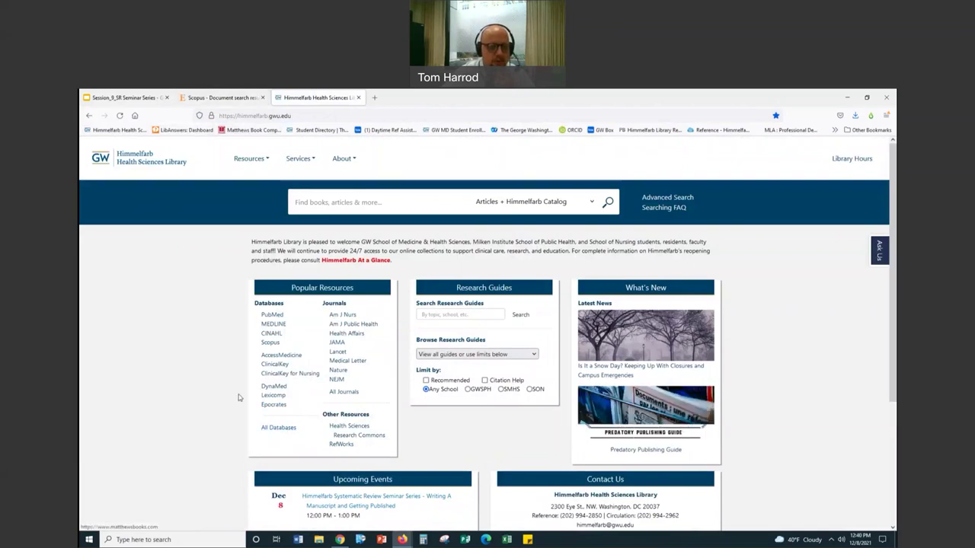
click(273, 428)
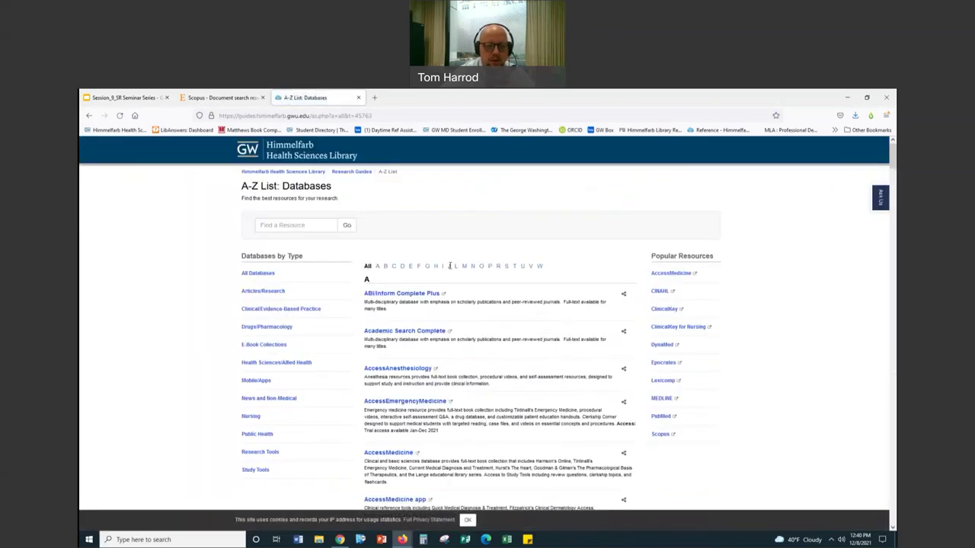
click(448, 266)
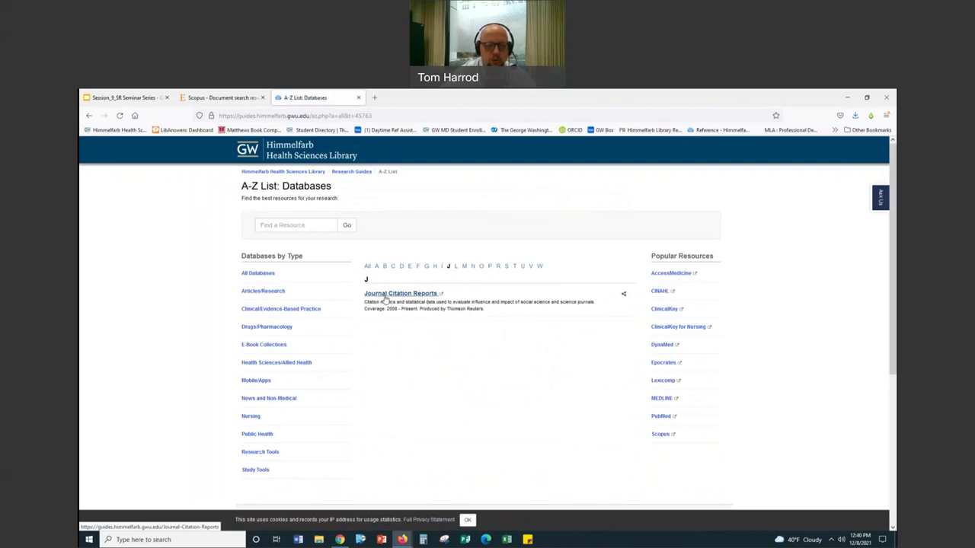
click(384, 297)
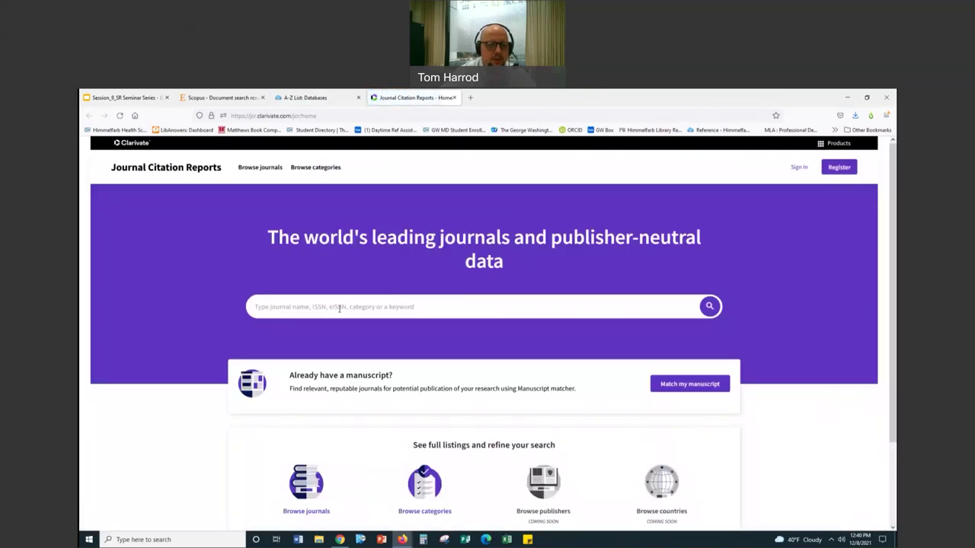
Step: Look up the journal "plos one", open its profile and examine its 2020 Journal Impact Factor
click(340, 308)
text(plos one)
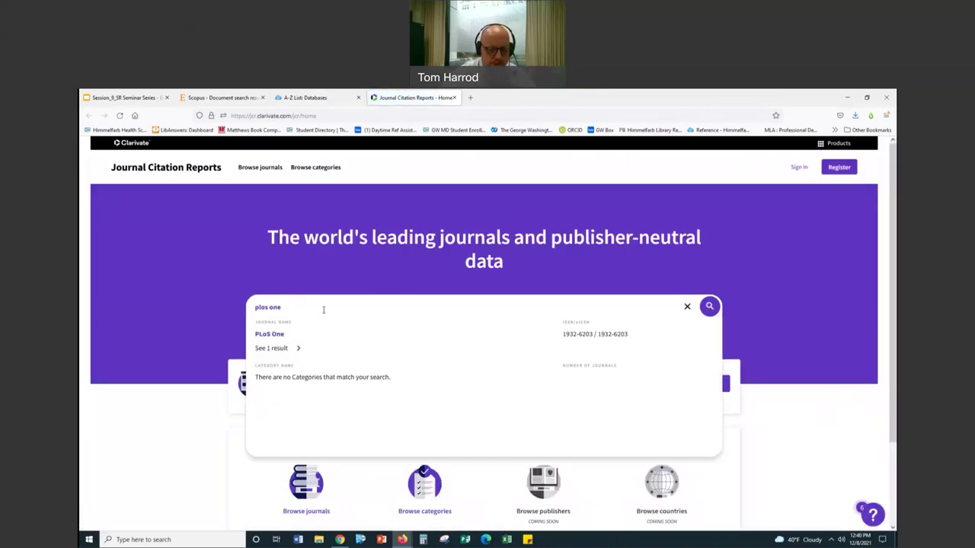
click(271, 335)
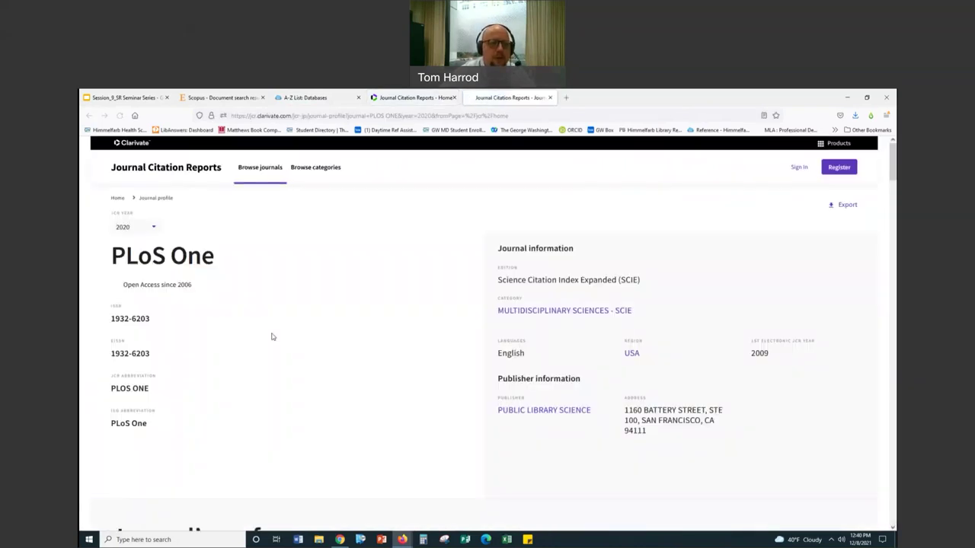
scroll(272, 337, down, 3)
scroll(271, 337, down, 2)
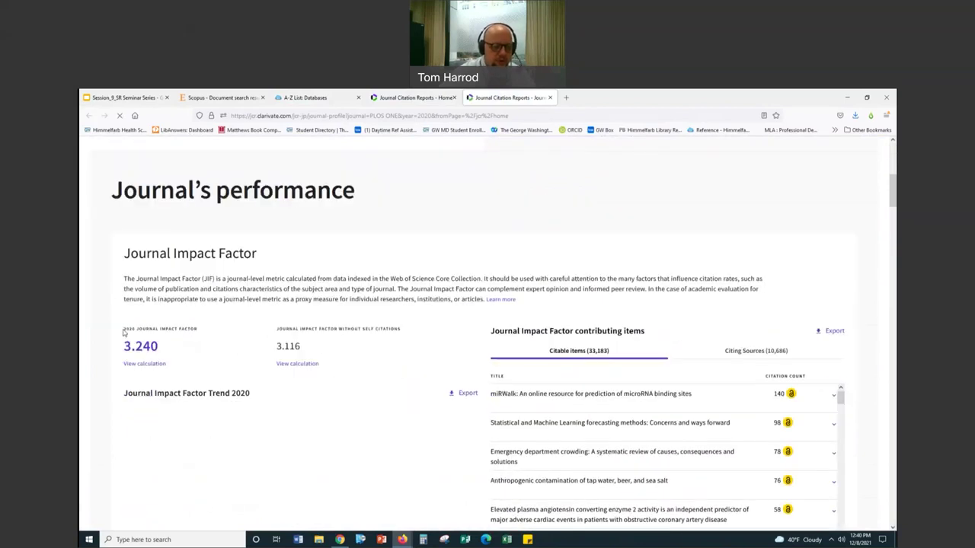
drag(123, 329, 203, 332)
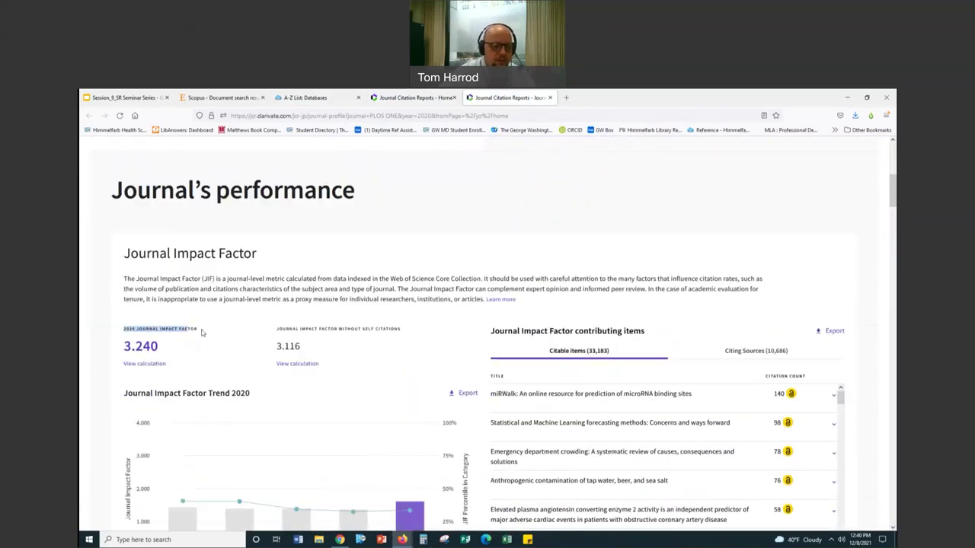
click(202, 332)
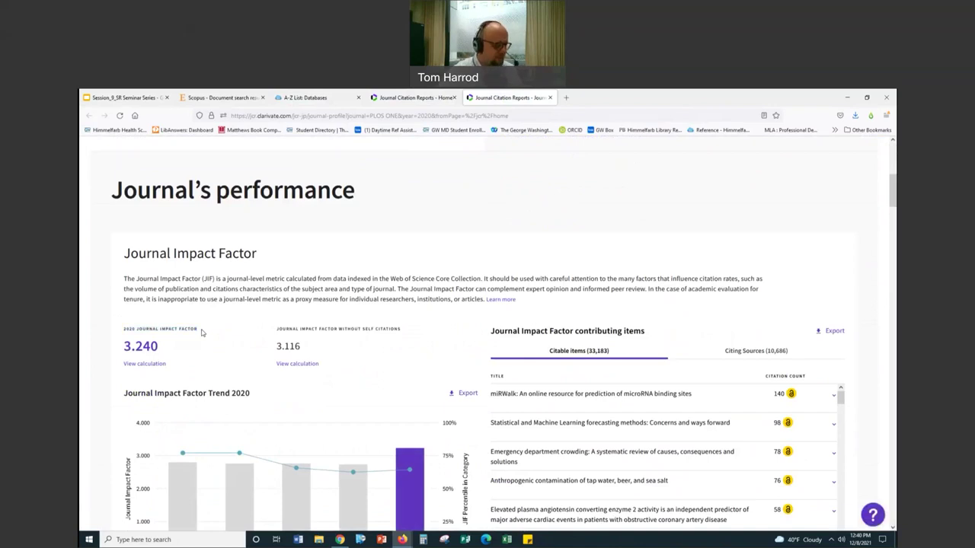